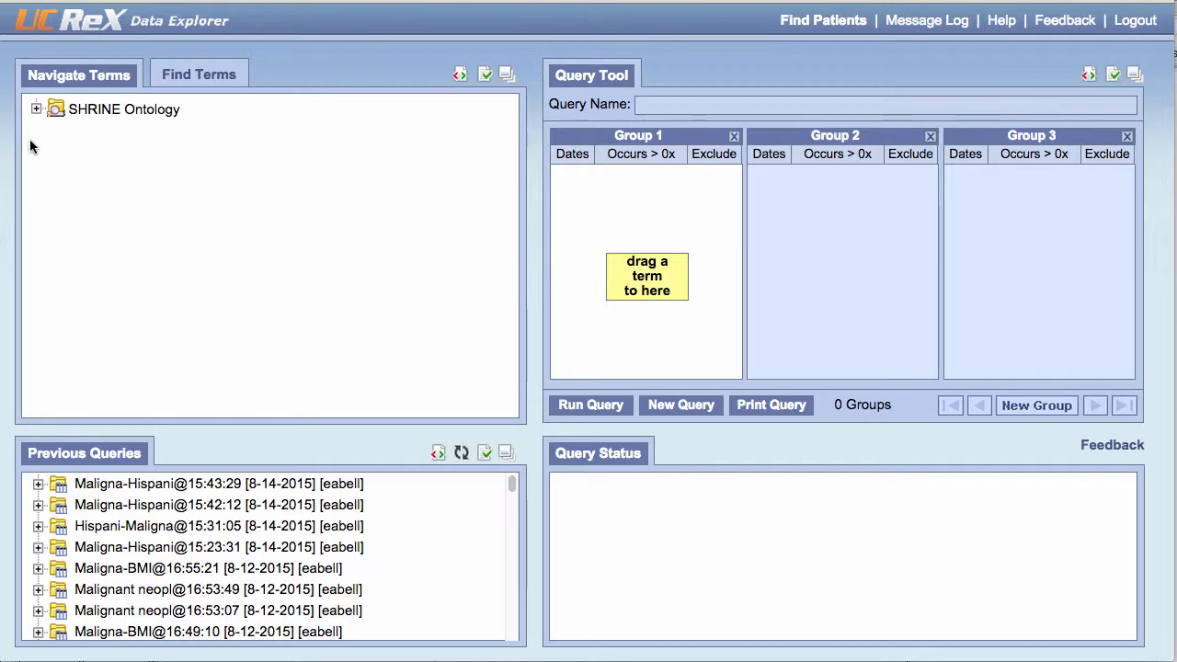
Add the 35-44, 45-54, 55-64, 65-74 and 75-84 years old terms from Demographics > Age to Group 1 of the query.
left_click(36, 109)
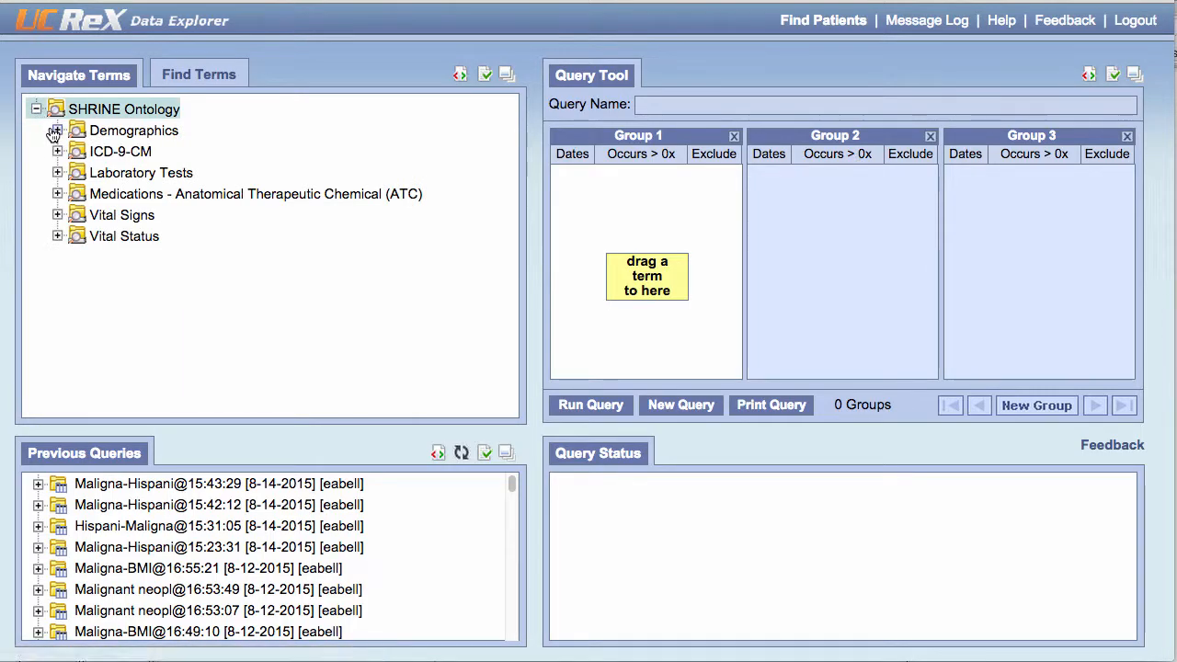
left_click(57, 132)
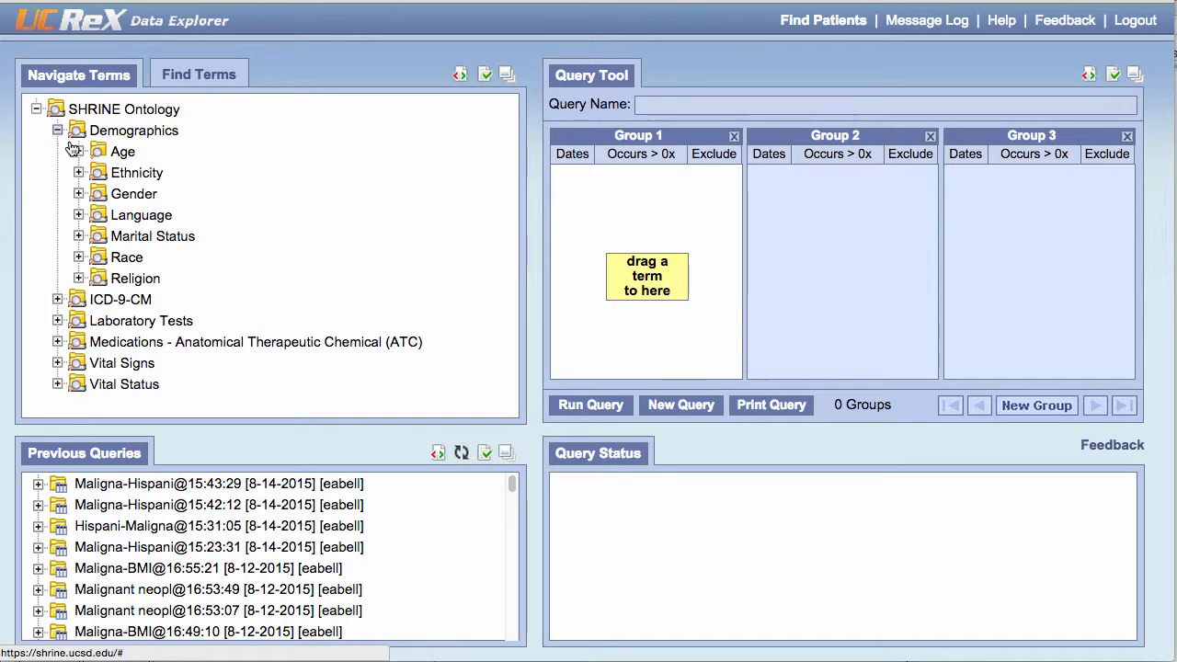
left_click(78, 151)
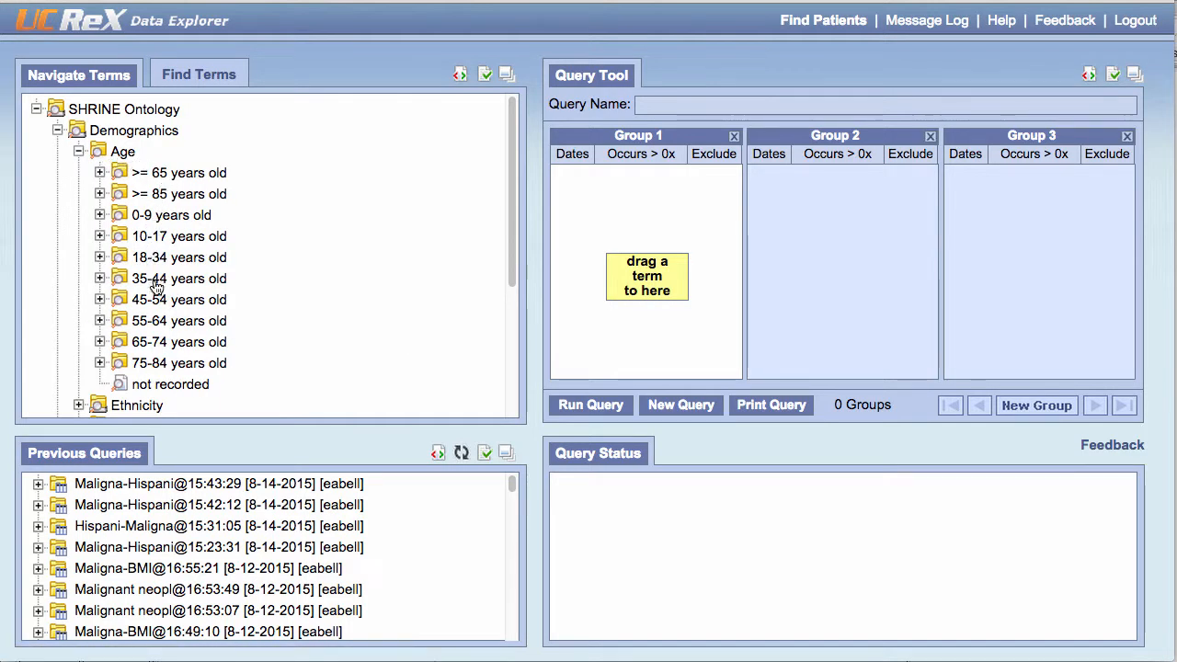
left_click_drag(156, 282, 600, 214)
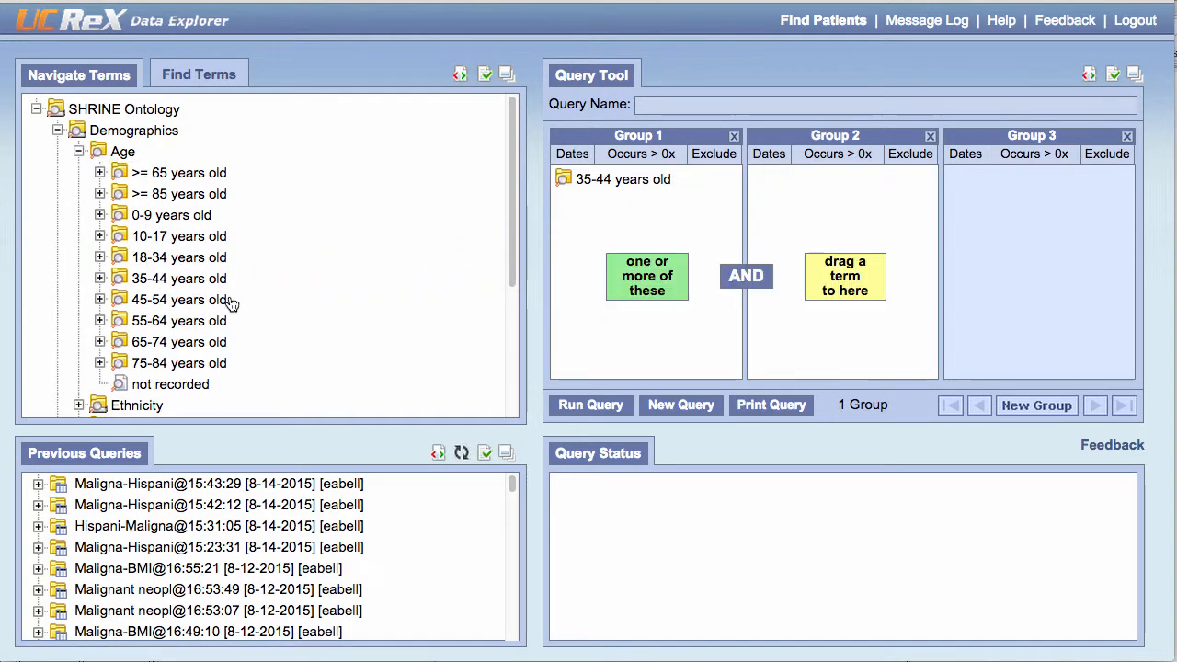
left_click_drag(179, 307, 597, 235)
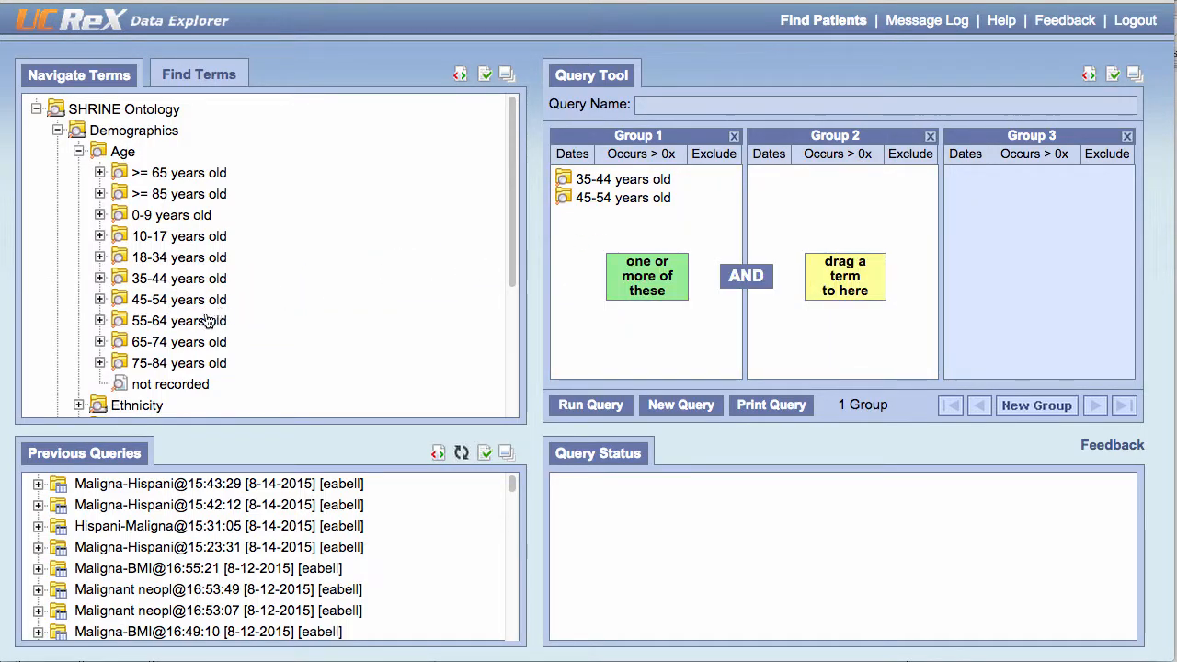
left_click_drag(188, 329, 640, 240)
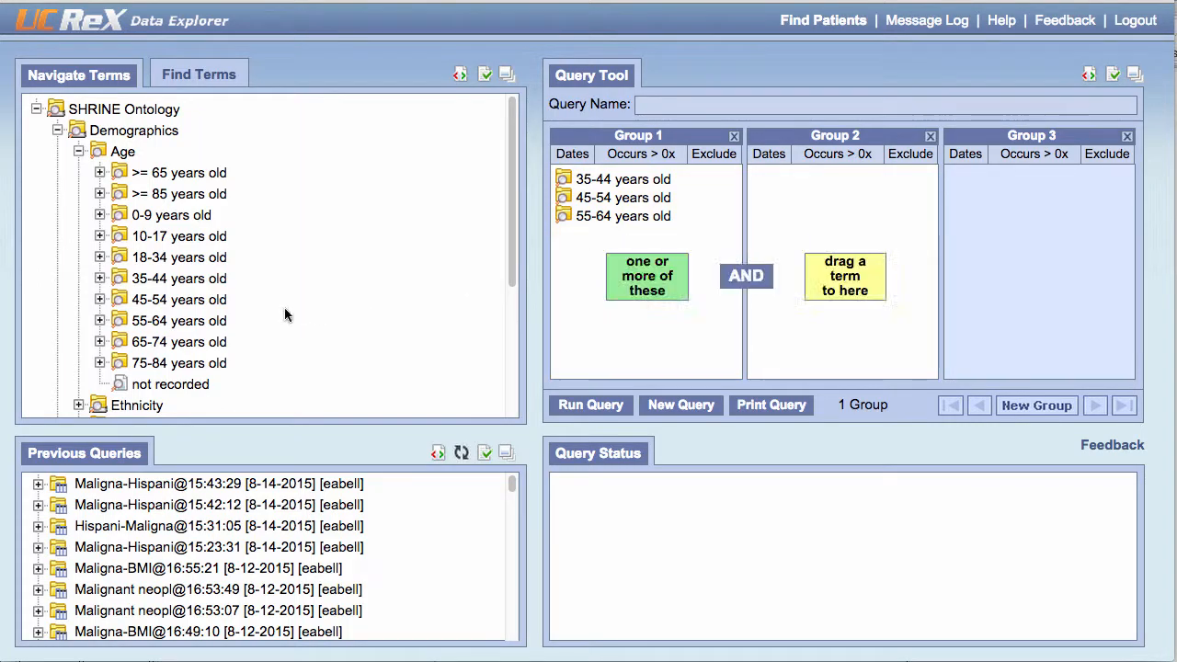
left_click_drag(156, 342, 640, 267)
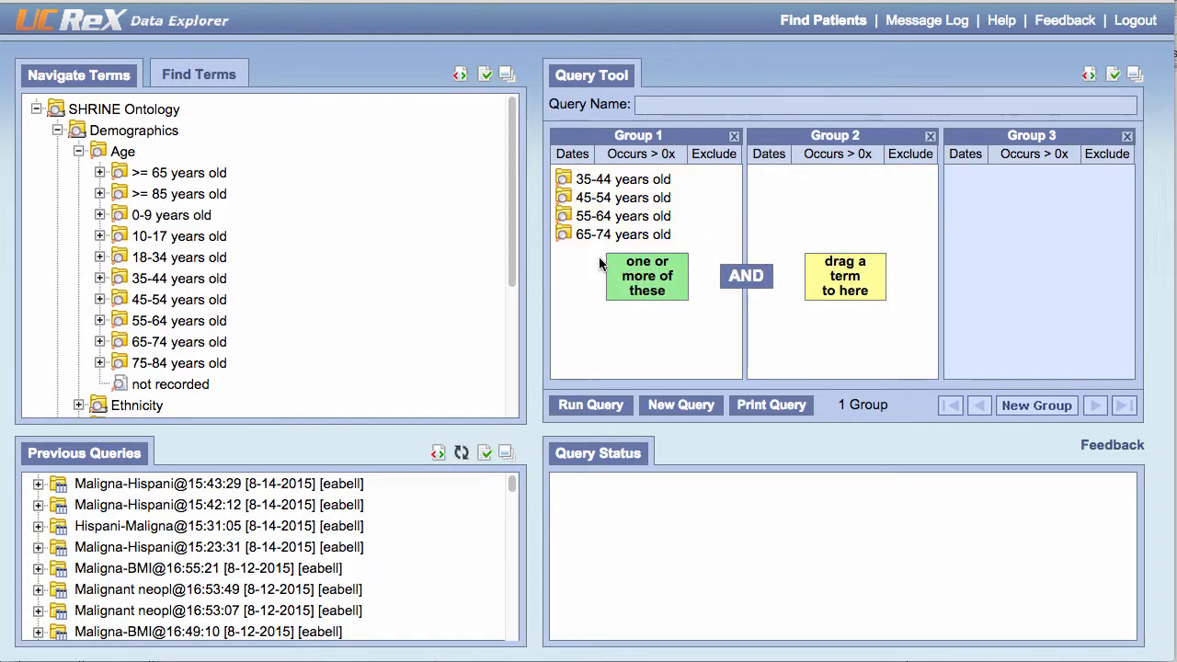
left_click_drag(196, 377, 644, 262)
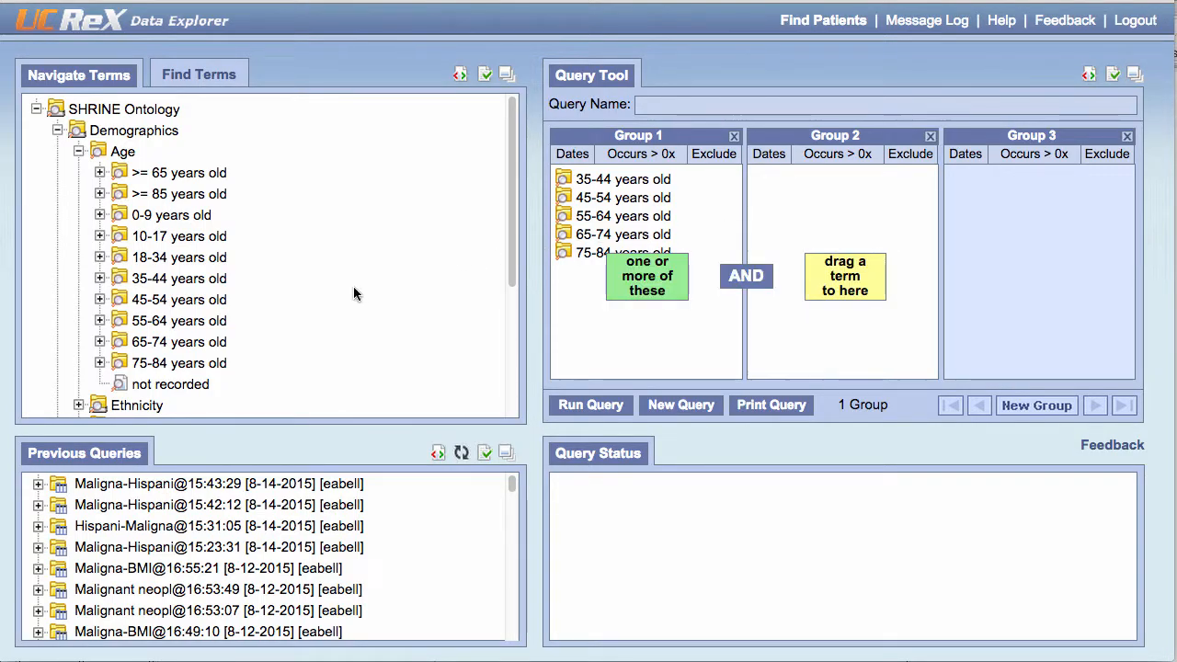
Add the ICD-9-CM diagnosis Diabetes mellitus(250), found under Diseases of other endocrine glands(249-259), to Group 2.
scroll(354, 288, "down", 2)
scroll(354, 286, "down", 8)
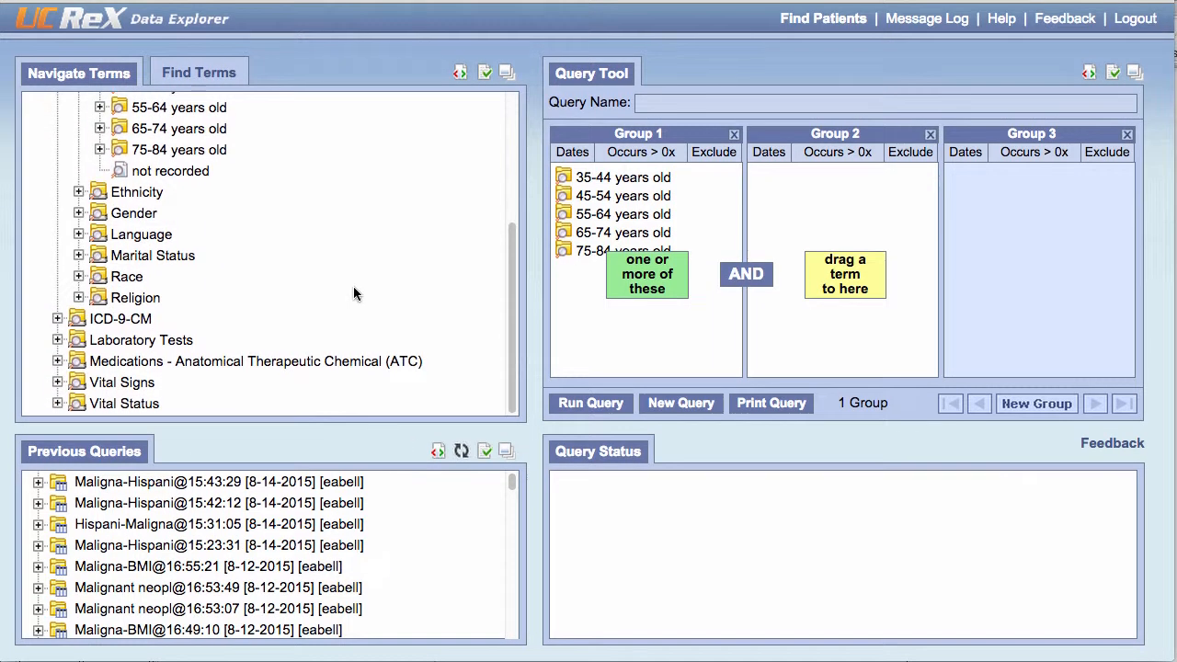
left_click(57, 320)
scroll(75, 348, "down", 1)
scroll(75, 347, "down", 2)
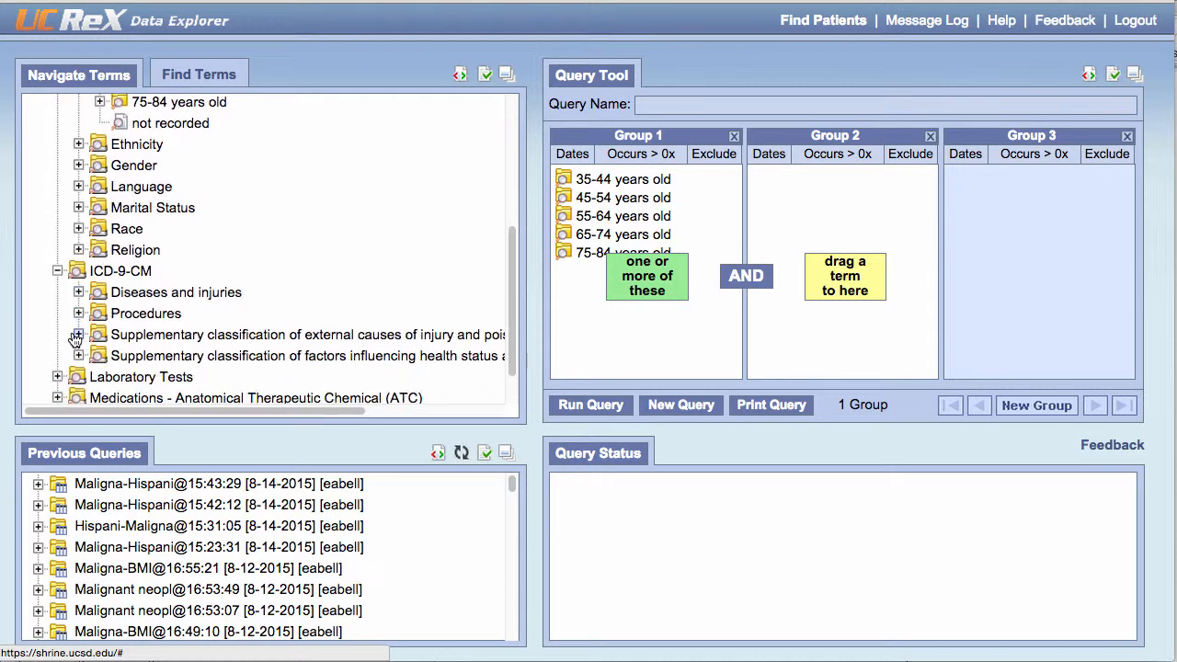
left_click(79, 292)
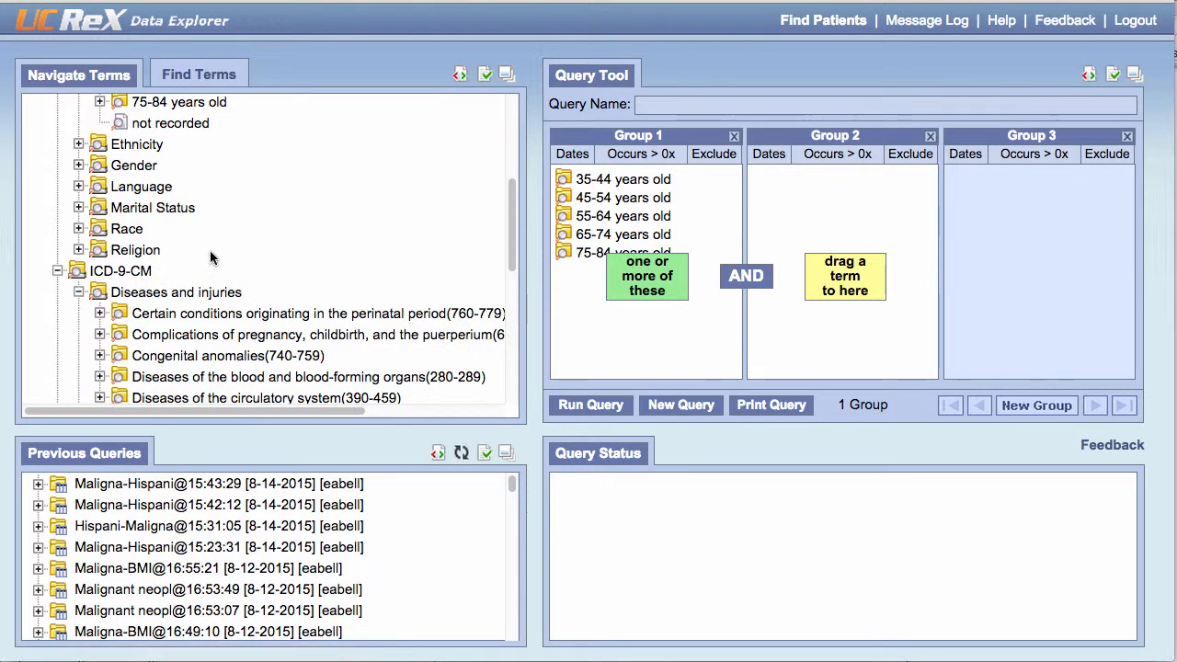
scroll(210, 258, "down", 6)
scroll(210, 258, "down", 7)
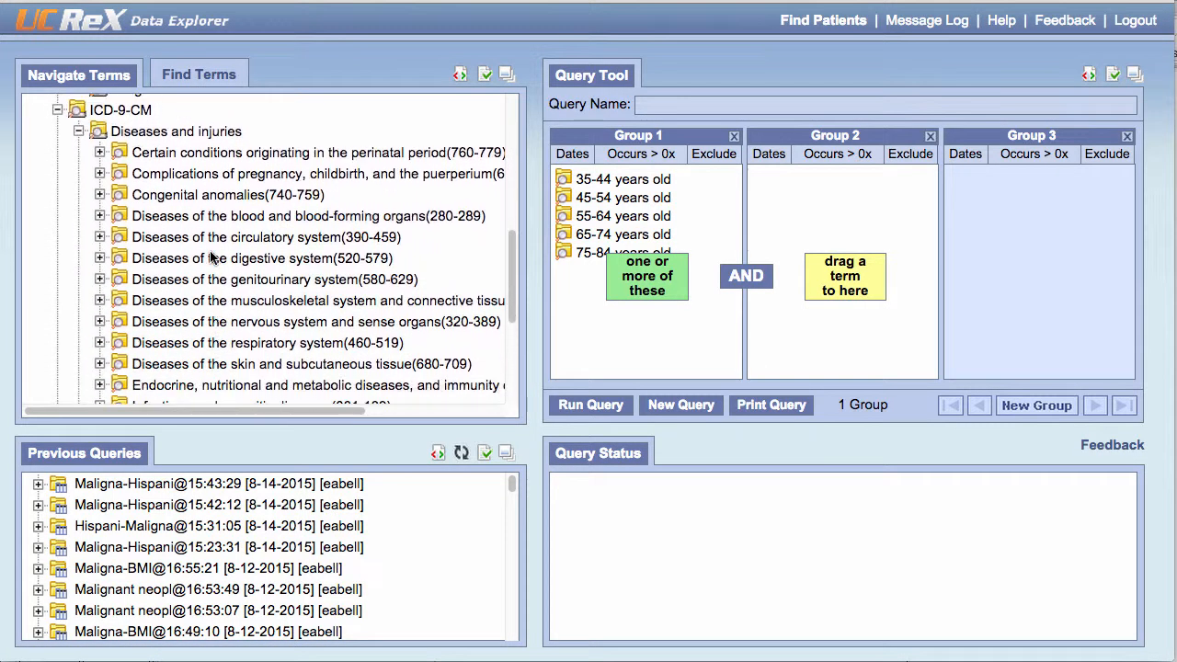
scroll(211, 258, "down", 2)
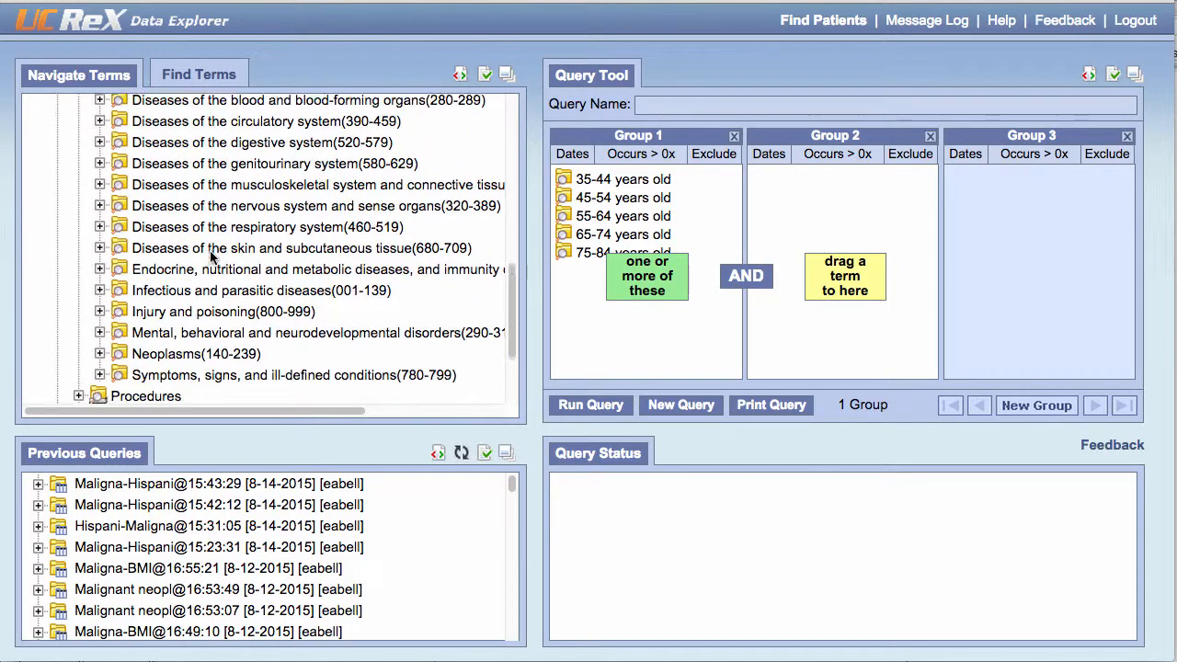
scroll(97, 318, "up", 3)
left_click(100, 323)
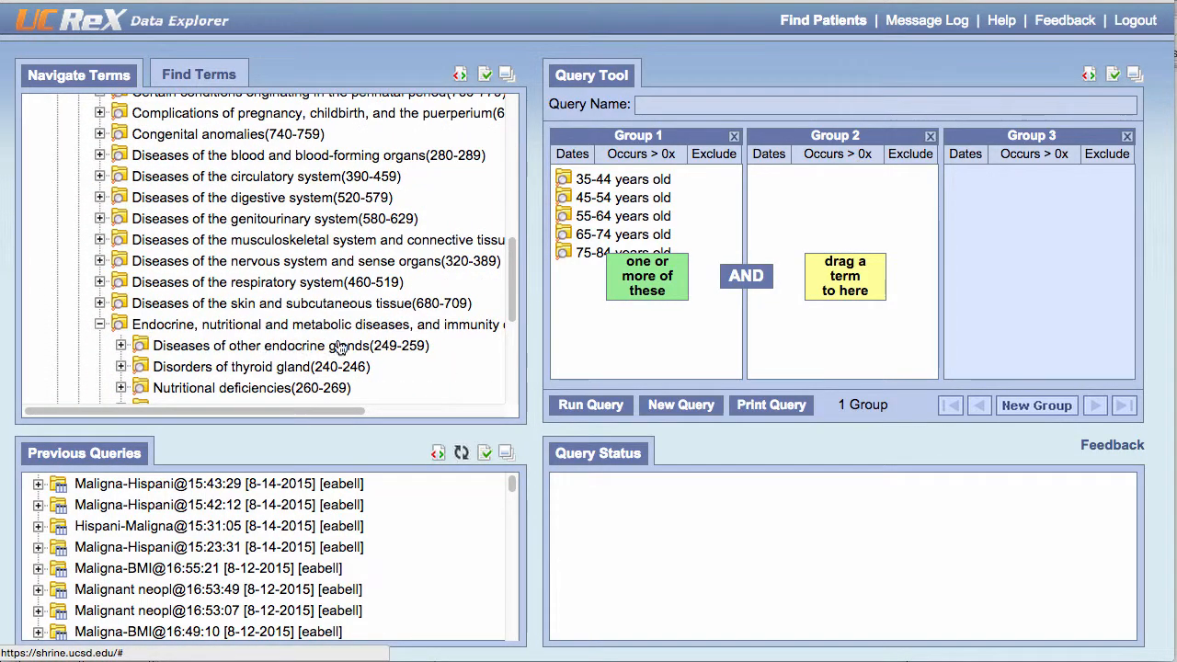
scroll(349, 345, "down", 4)
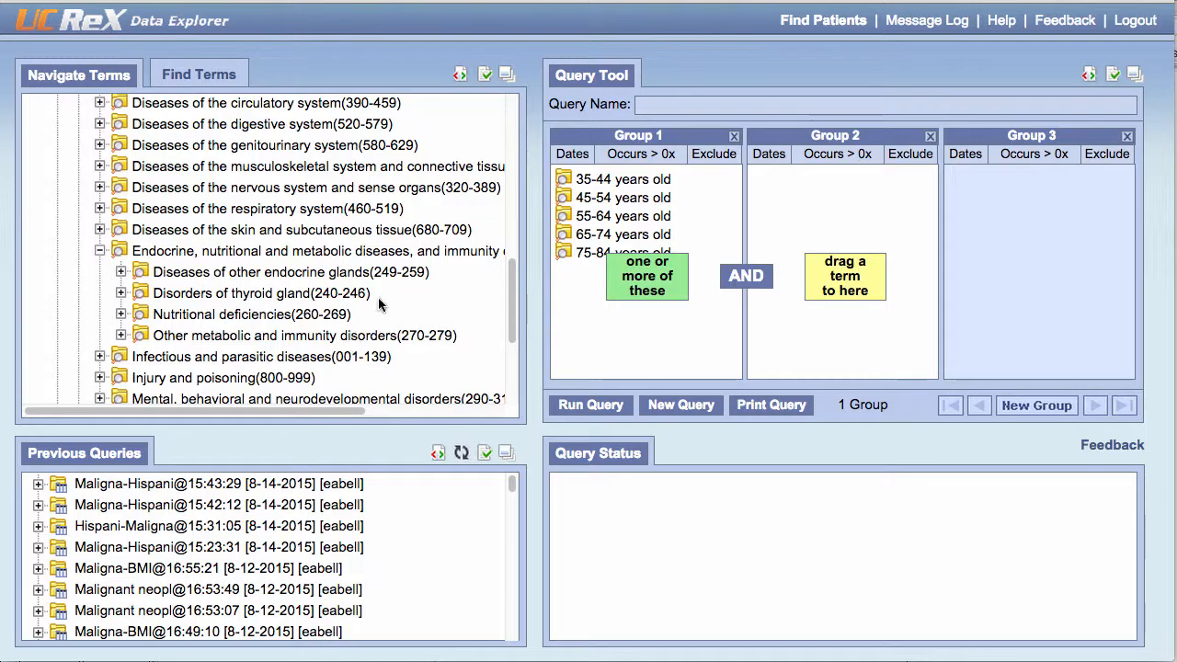
left_click(120, 273)
left_click_drag(190, 300, 784, 227)
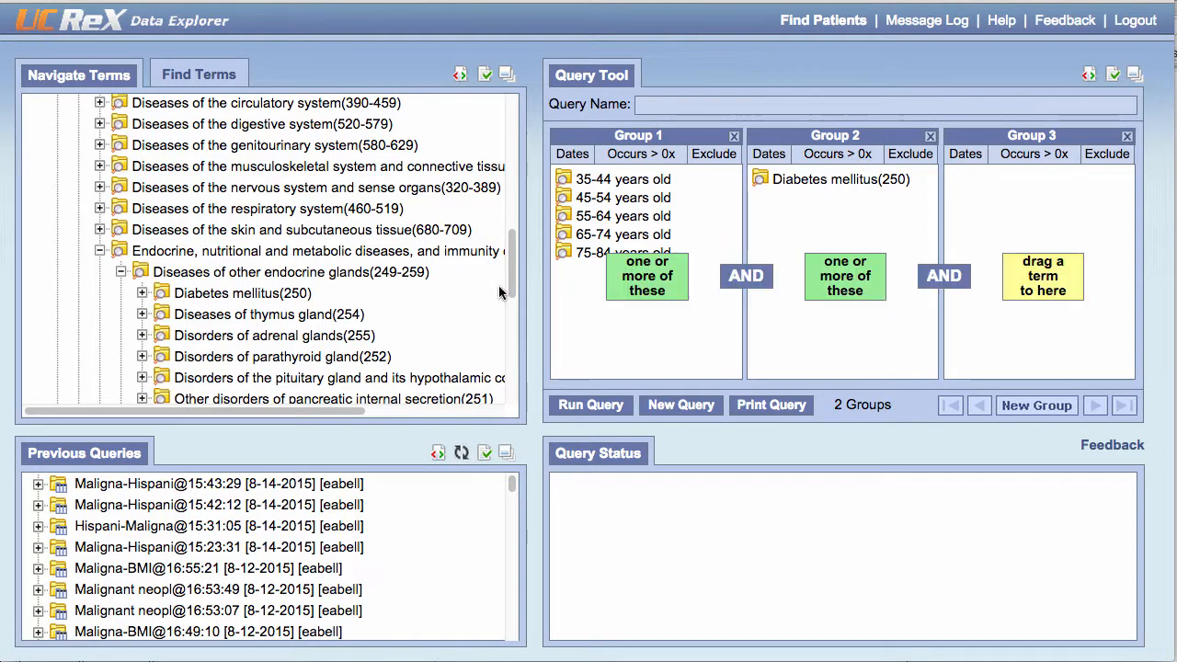
Add the ATC medication class A10B - Blood Glucose Lowering Drugs, Excl. Insulins, under A10 - Drugs Used In Diabetes, to Group 3.
left_click_drag(515, 264, 514, 376)
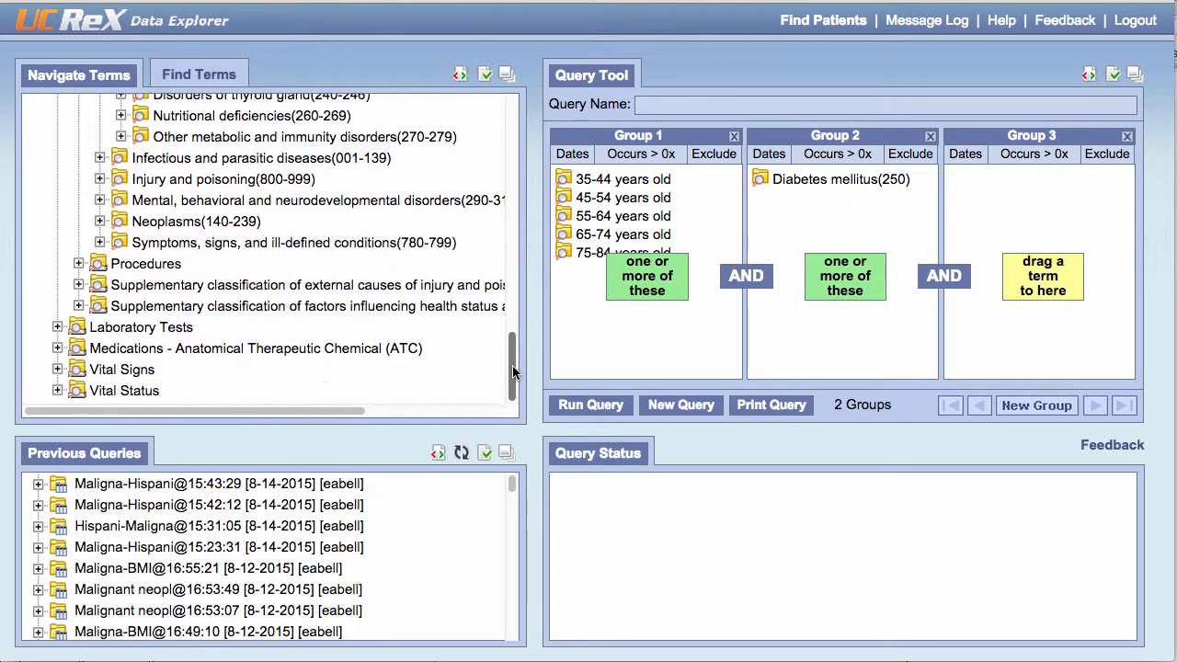
left_click(59, 349)
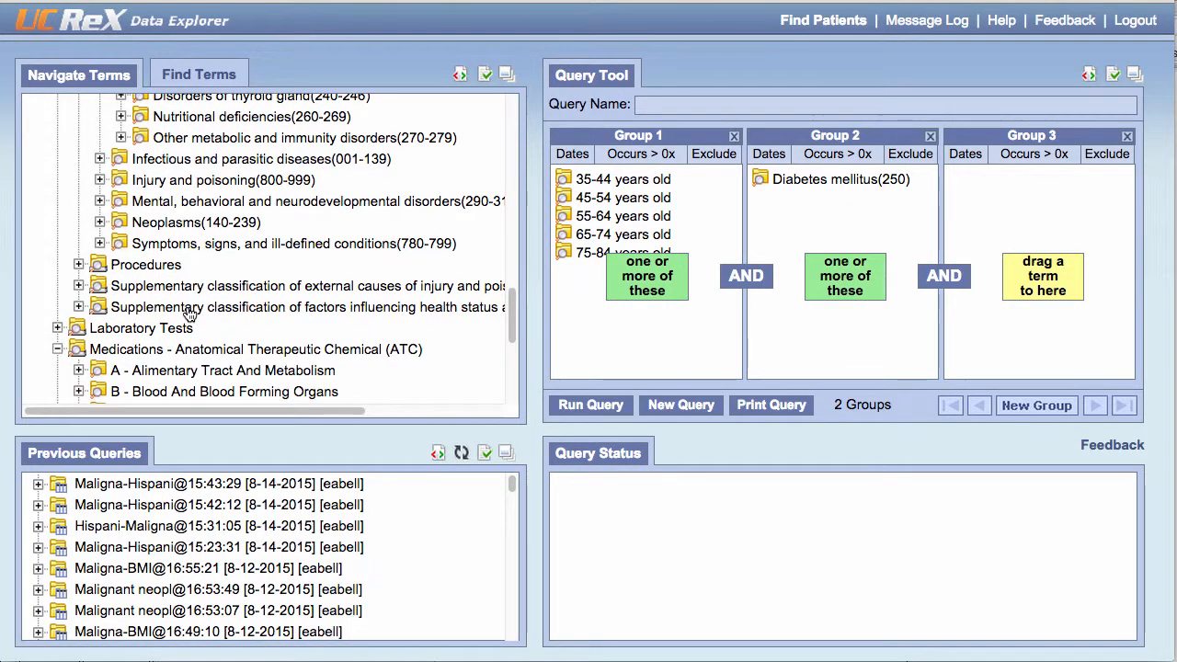
scroll(189, 313, "down", 5)
left_click(78, 190)
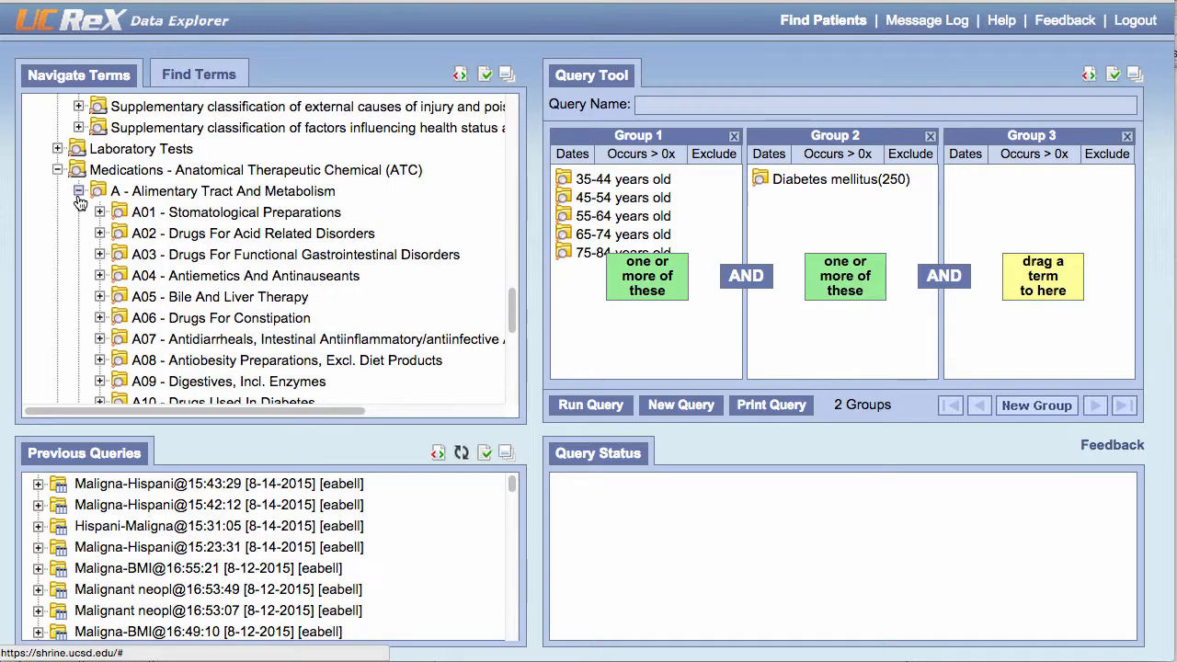
scroll(64, 297, "down", 4)
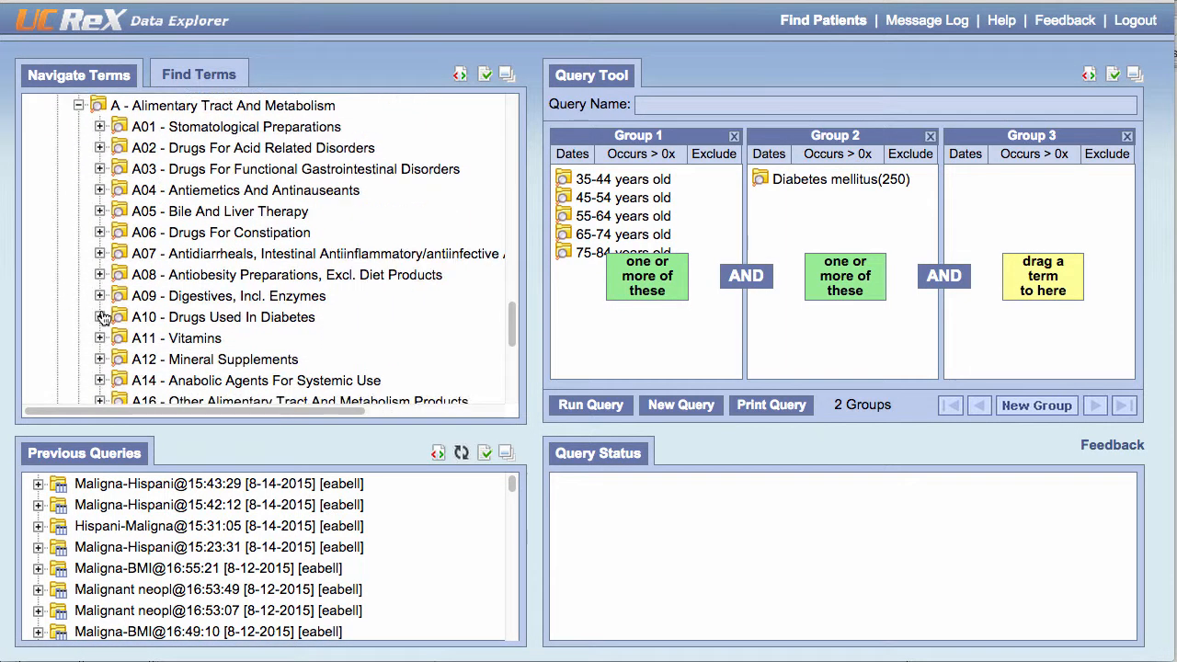
left_click(101, 318)
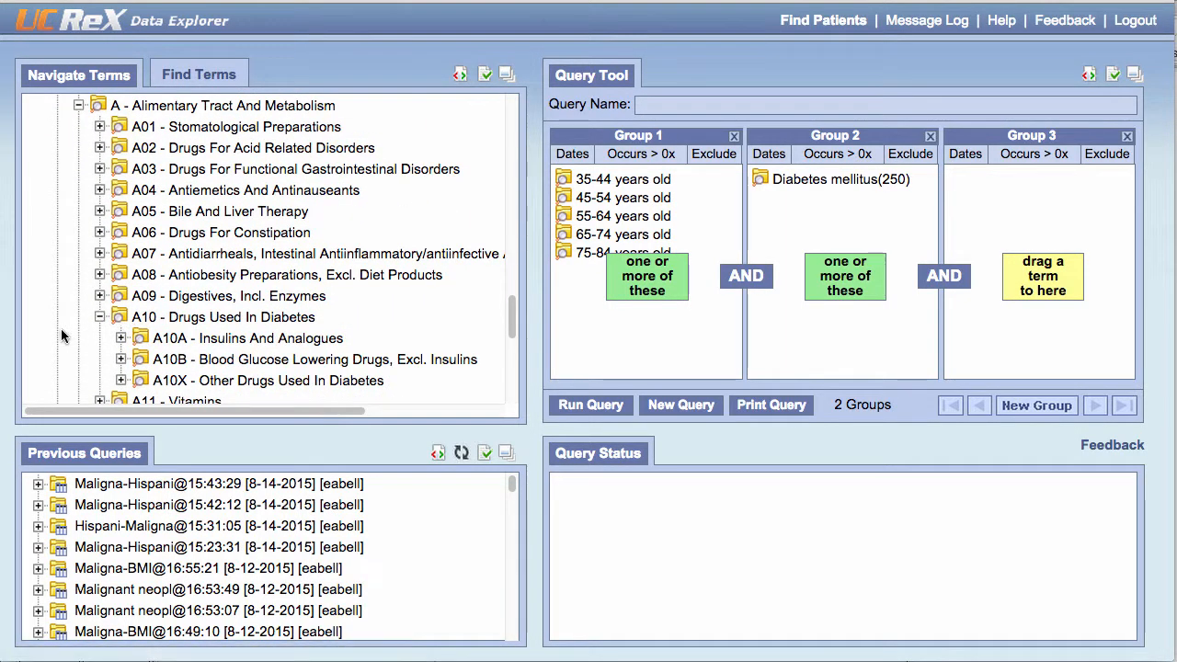
scroll(60, 328, "down", 2)
scroll(62, 329, "down", 1)
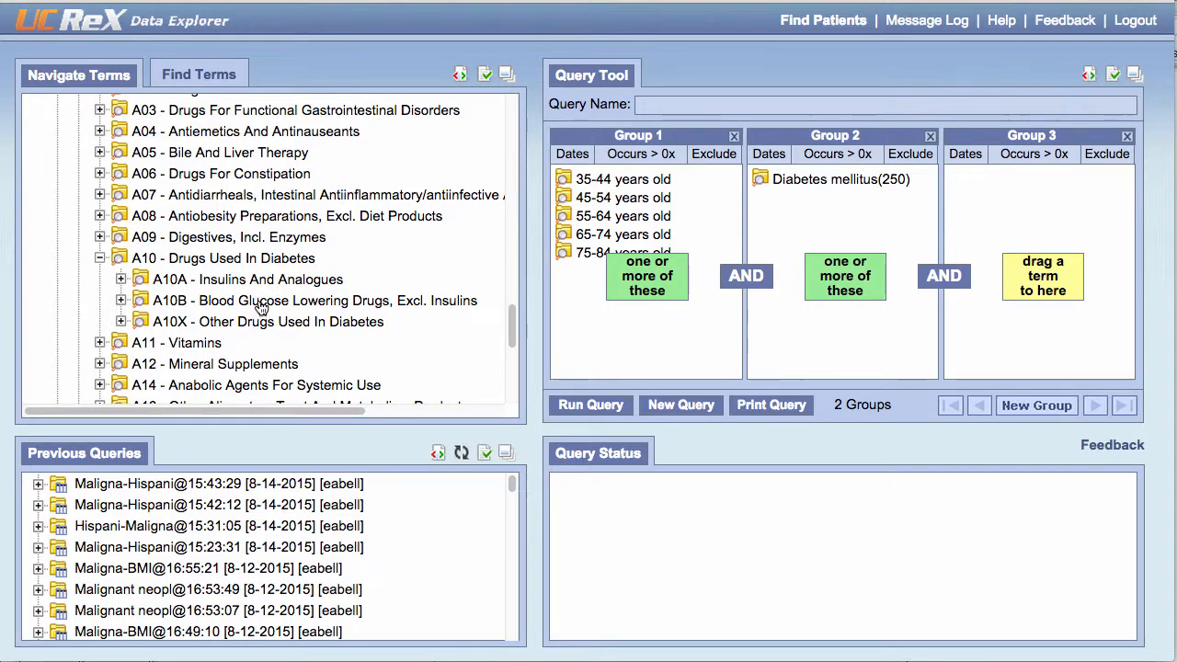
left_click_drag(262, 305, 967, 212)
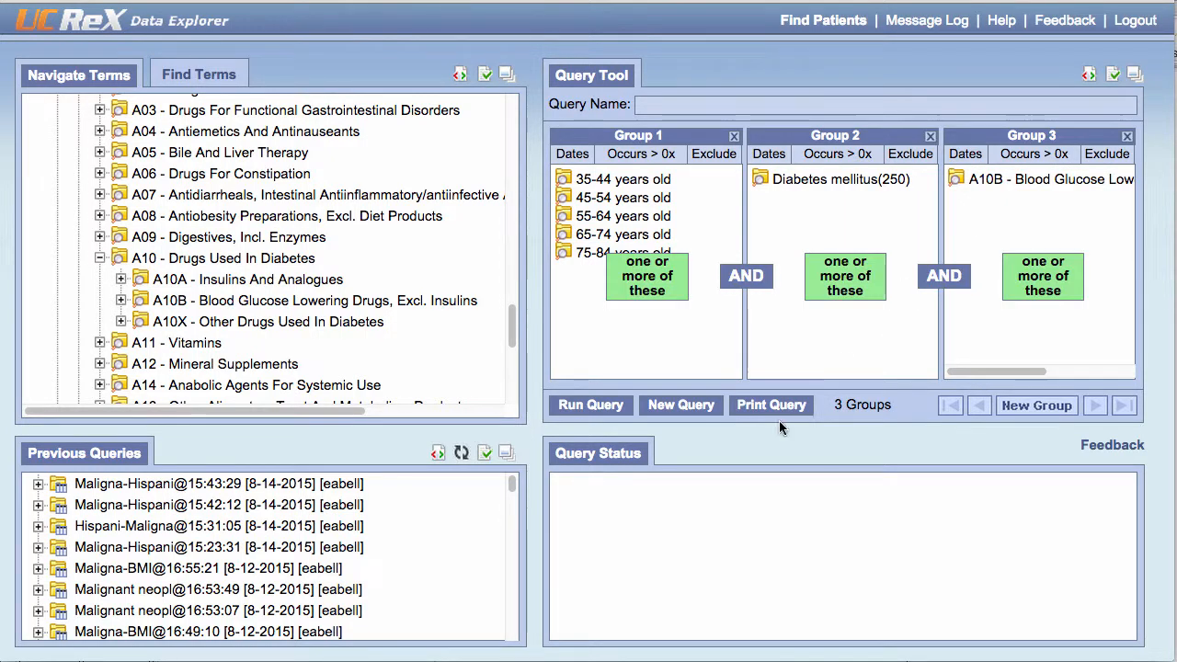
Run the three-group query under its suggested name.
left_click(602, 412)
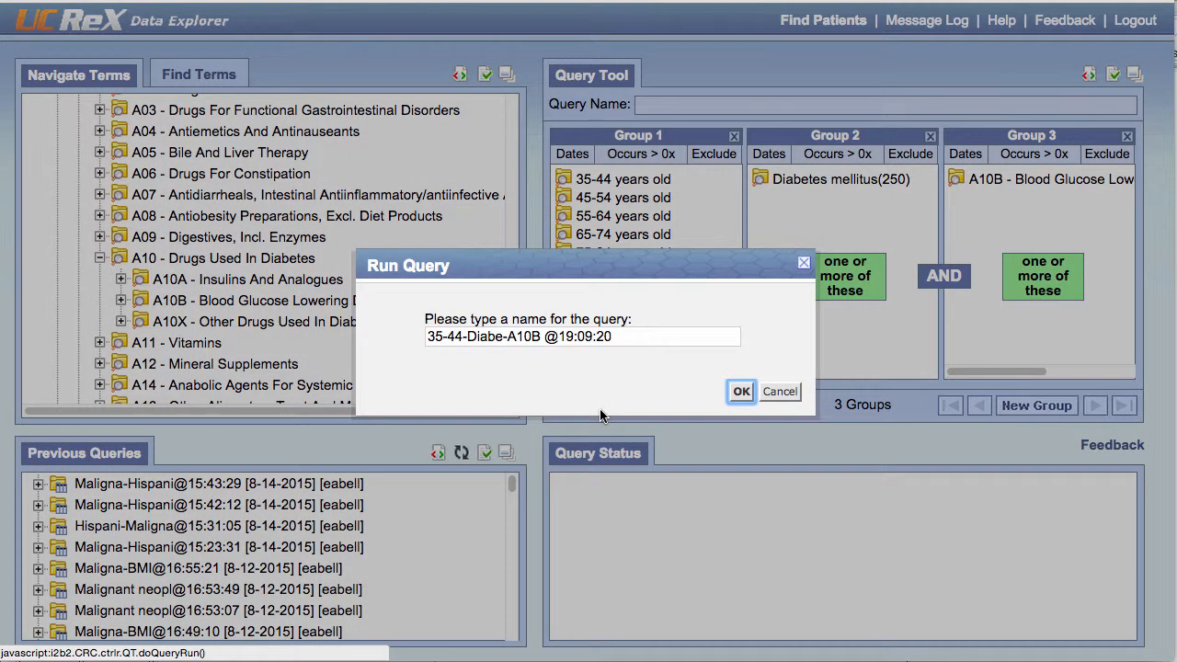
left_click(740, 393)
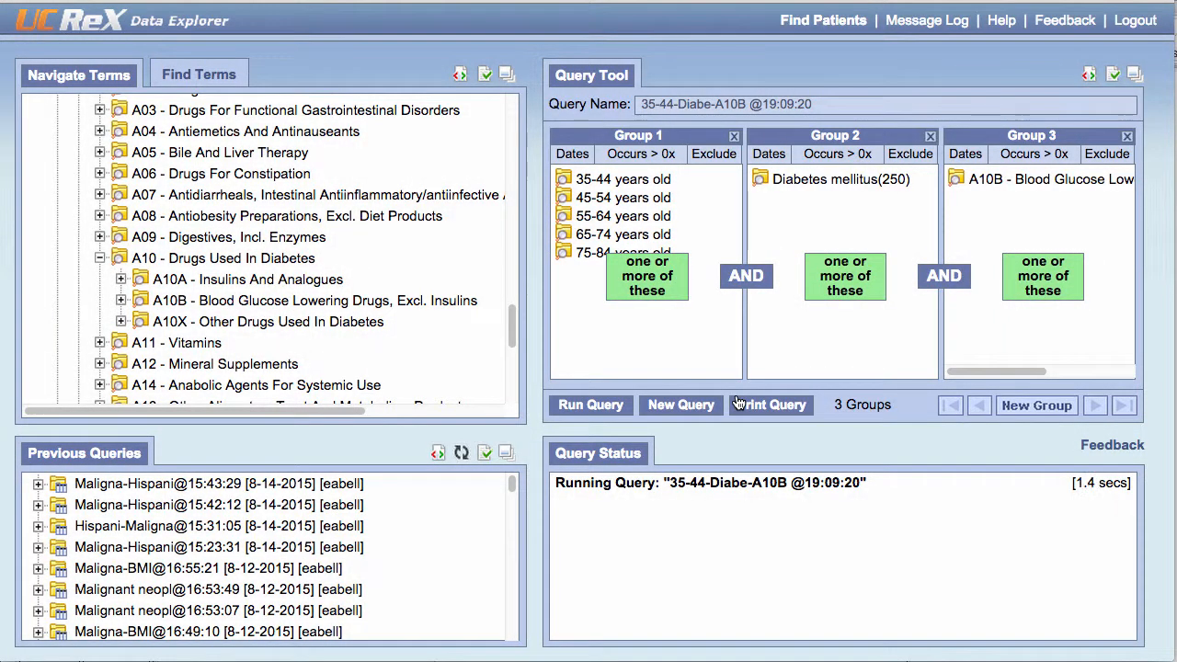